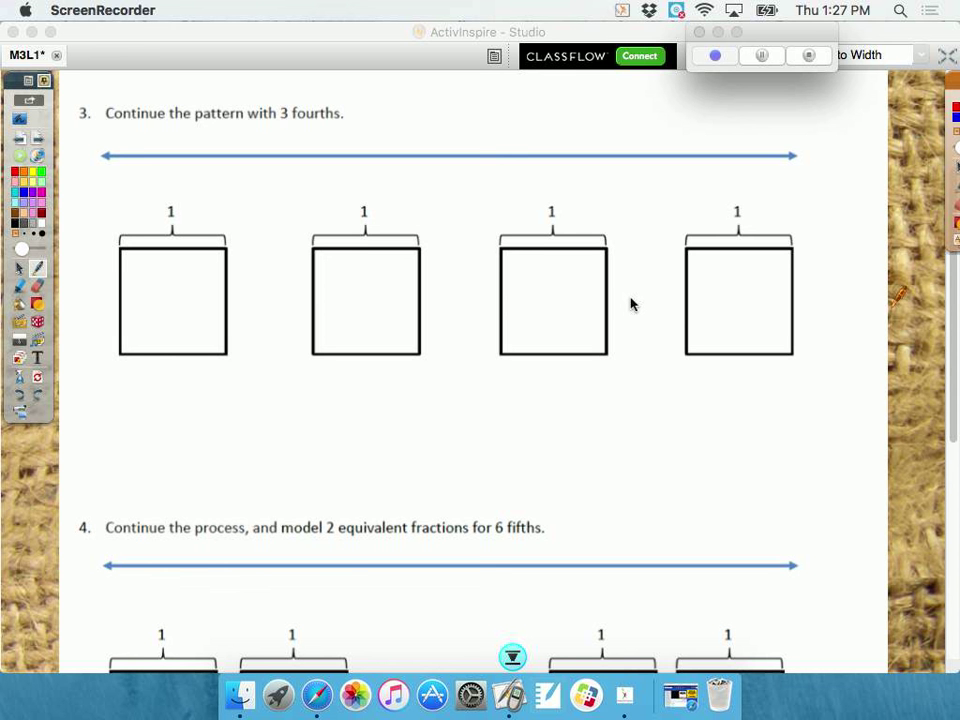
Draw the right-end, halfway and one-fourth ticks on the number line and label the left end 0.
click(124, 151)
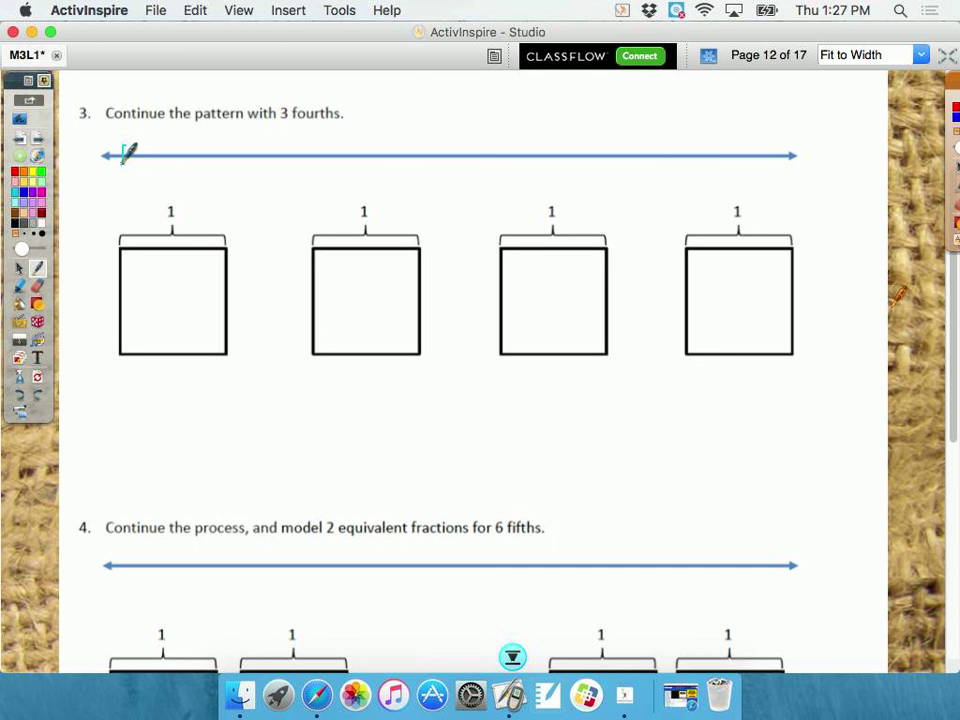
mouse_move(764, 146)
mouse_down()
mouse_move(764, 164)
mouse_move(771, 124)
mouse_up()
mouse_move(126, 118)
mouse_down()
mouse_move(118, 130)
mouse_move(124, 118)
mouse_up()
drag(432, 147, 432, 159)
drag(252, 146, 252, 160)
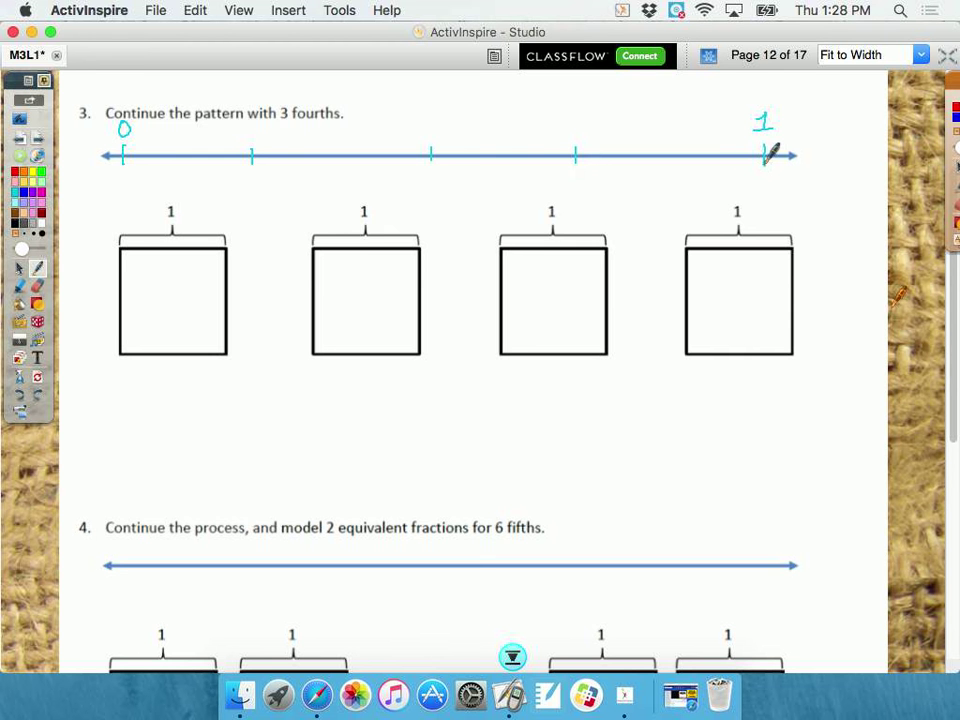
Write a denominator 4 under each of the five tick marks.
mouse_move(113, 186)
mouse_down()
mouse_move(130, 186)
mouse_move(126, 210)
mouse_up()
mouse_move(244, 187)
mouse_down()
mouse_move(263, 186)
mouse_move(258, 210)
mouse_up()
mouse_move(421, 187)
mouse_down()
mouse_move(440, 186)
mouse_move(436, 210)
mouse_up()
mouse_move(565, 186)
mouse_down()
mouse_move(586, 186)
mouse_move(580, 210)
mouse_up()
mouse_move(755, 186)
mouse_down()
mouse_move(775, 186)
mouse_move(769, 208)
mouse_up()
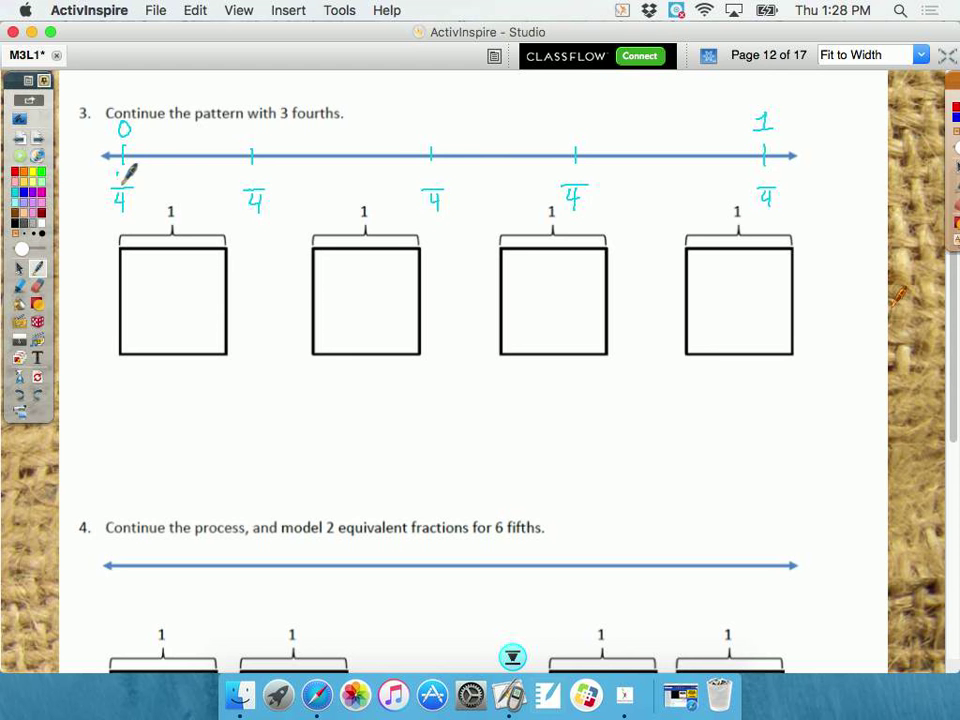
Add numerators 0 through 4 to form 0/4–4/4, and draw an arrow pointing at 3/4.
drag(122, 170, 121, 171)
drag(253, 164, 252, 181)
drag(425, 173, 442, 185)
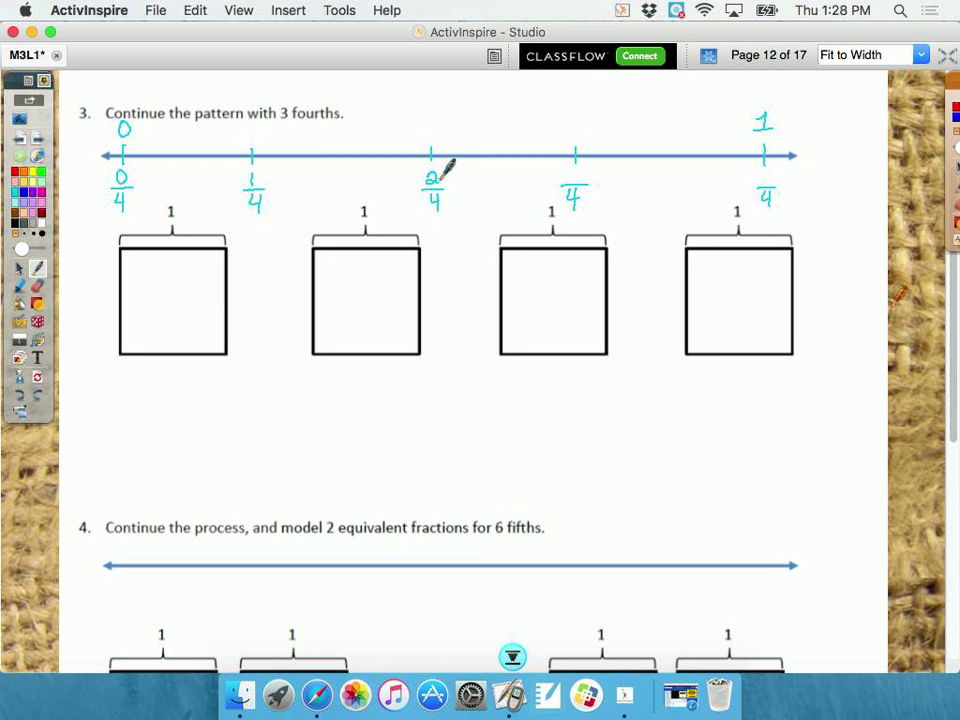
mouse_move(567, 168)
mouse_down()
mouse_move(583, 165)
mouse_move(573, 172)
mouse_up()
drag(760, 166, 767, 175)
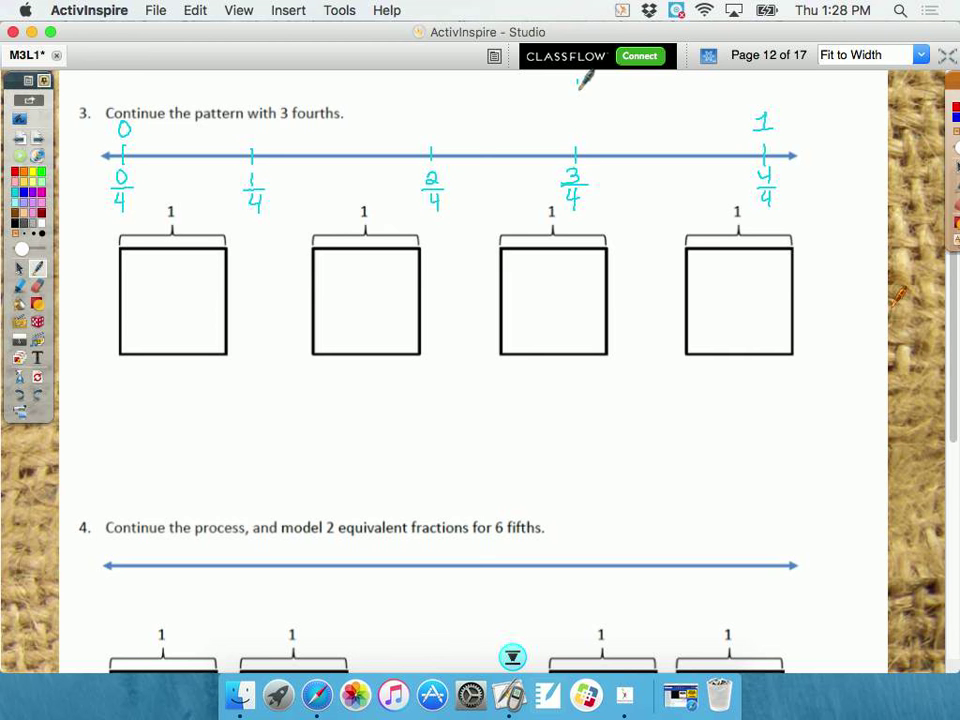
drag(578, 82, 578, 132)
Draw a middle line and two quarter lines in each of the four squares.
drag(171, 250, 170, 350)
drag(142, 250, 143, 350)
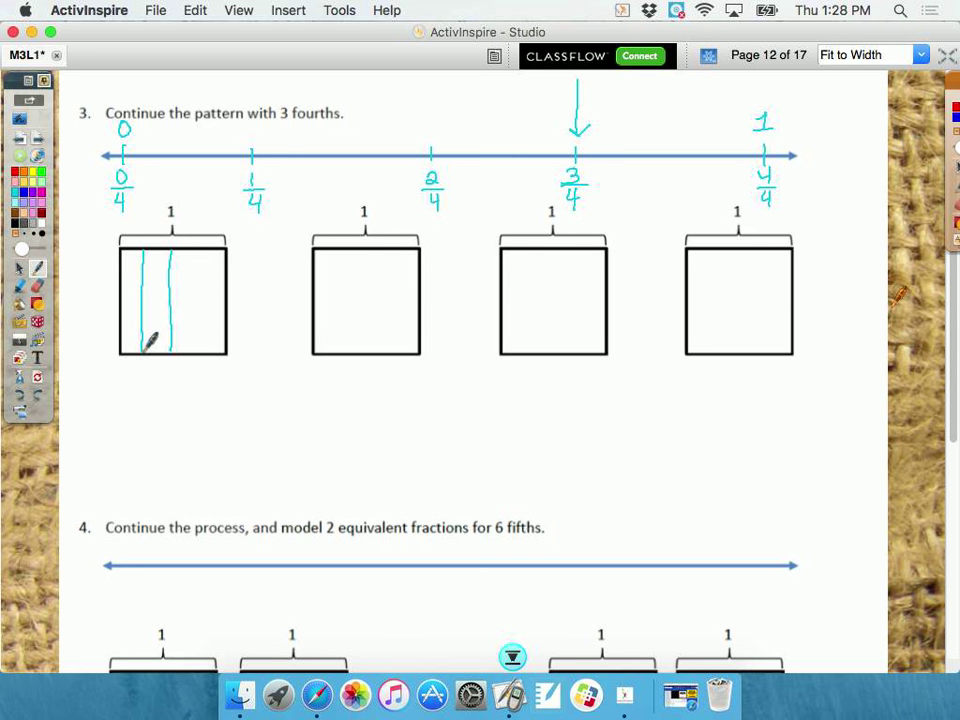
drag(198, 250, 200, 348)
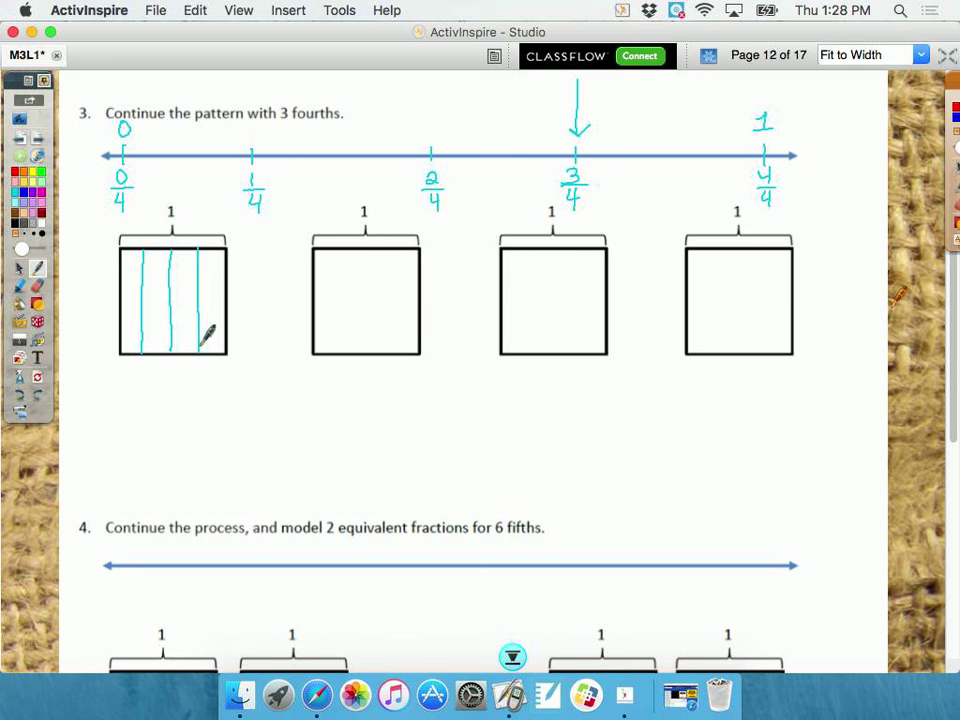
drag(364, 250, 365, 350)
drag(341, 251, 342, 348)
drag(393, 255, 401, 350)
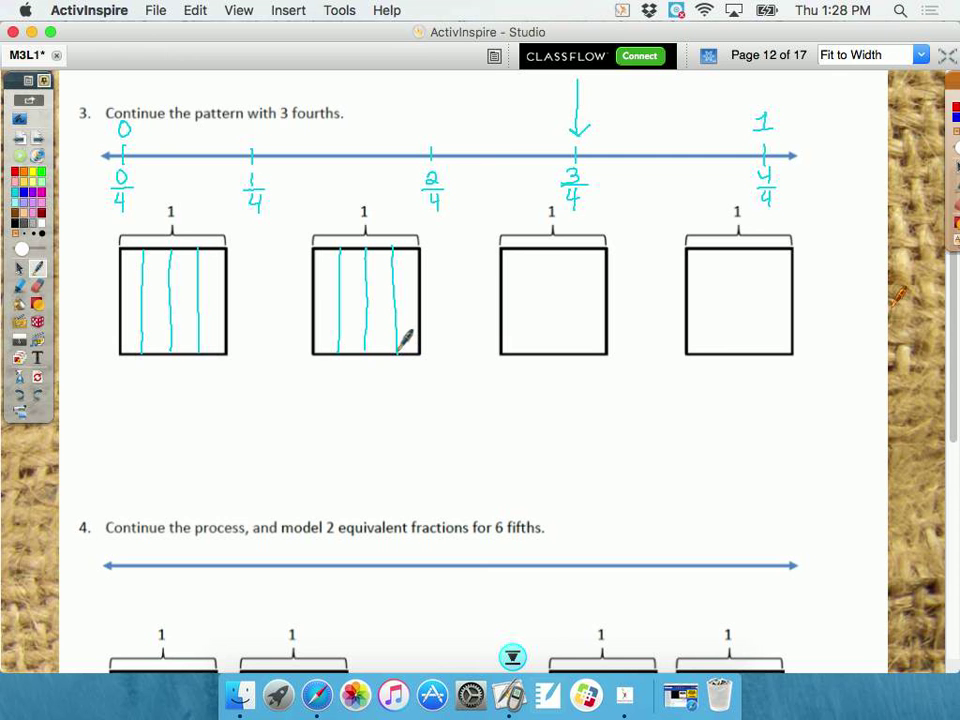
mouse_move(551, 250)
mouse_down()
mouse_move(550, 352)
mouse_move(524, 339)
mouse_move(524, 351)
mouse_move(576, 339)
mouse_move(577, 349)
mouse_up()
mouse_move(739, 250)
mouse_down()
mouse_move(738, 352)
mouse_move(711, 350)
mouse_up()
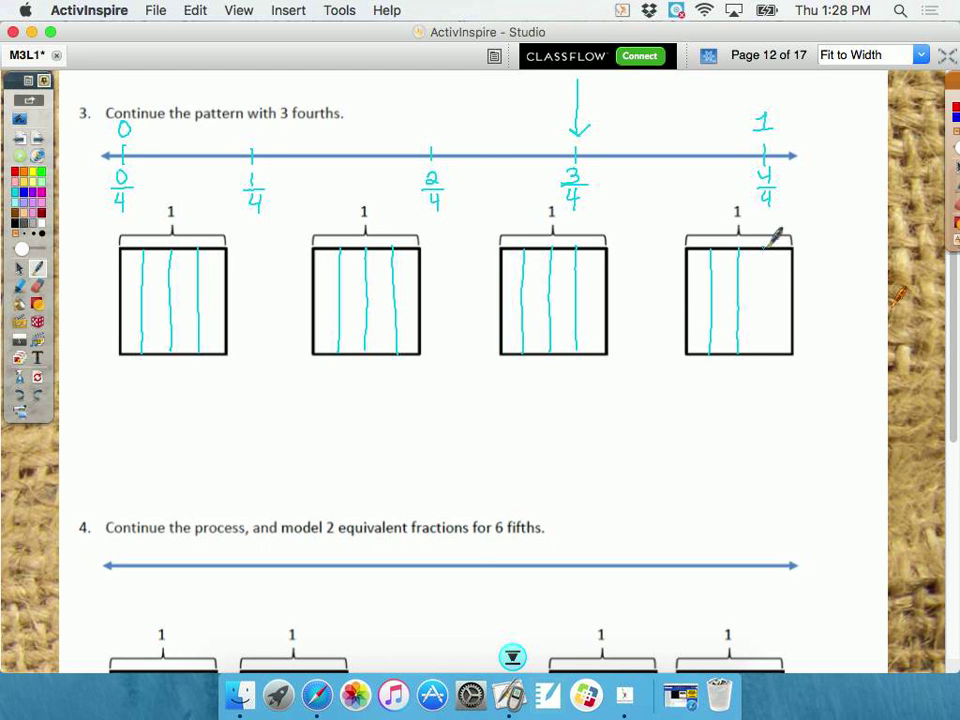
drag(766, 250, 766, 350)
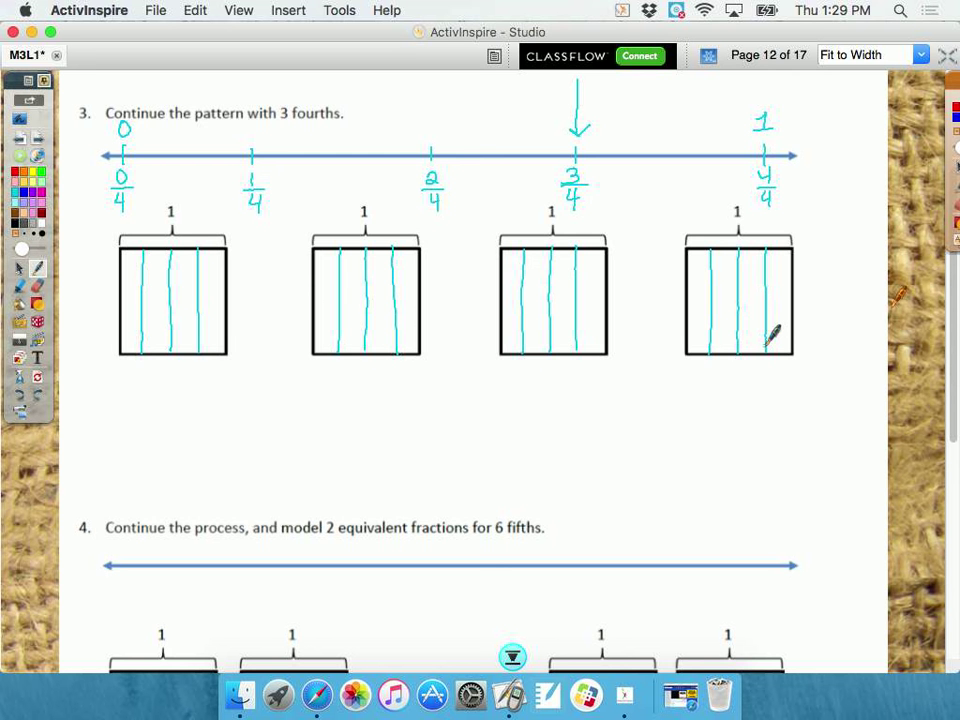
Hatch the left three fourths of all four squares and start writing '3/4 =' below the first.
mouse_move(122, 262)
mouse_down()
mouse_move(136, 249)
mouse_move(165, 250)
mouse_up()
drag(124, 296, 190, 252)
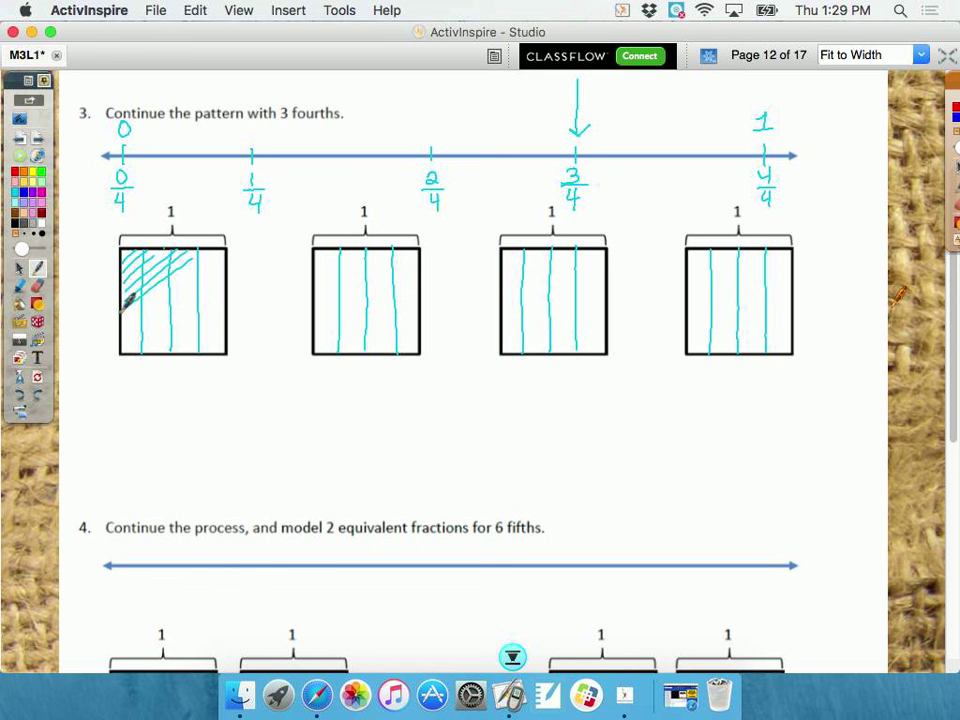
mouse_move(133, 296)
mouse_down()
mouse_move(208, 251)
mouse_move(128, 318)
mouse_up()
mouse_move(200, 280)
mouse_down()
mouse_move(144, 326)
mouse_move(206, 291)
mouse_move(202, 318)
mouse_up()
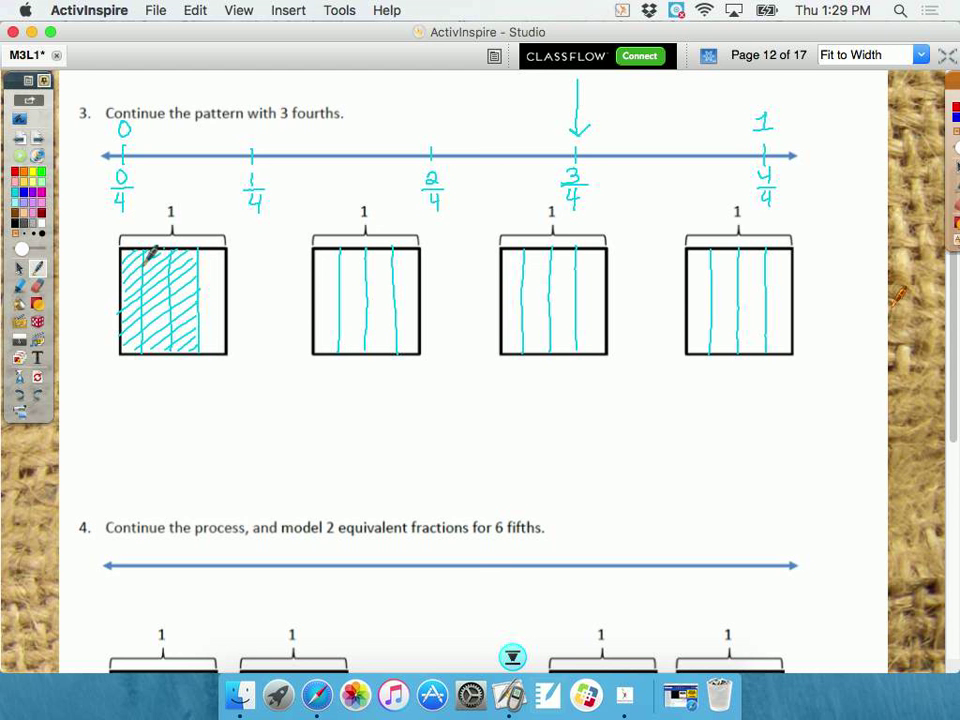
mouse_move(318, 266)
mouse_down()
mouse_move(350, 240)
mouse_move(324, 284)
mouse_move(386, 242)
mouse_move(321, 315)
mouse_move(394, 261)
mouse_move(326, 339)
mouse_move(399, 326)
mouse_move(397, 342)
mouse_up()
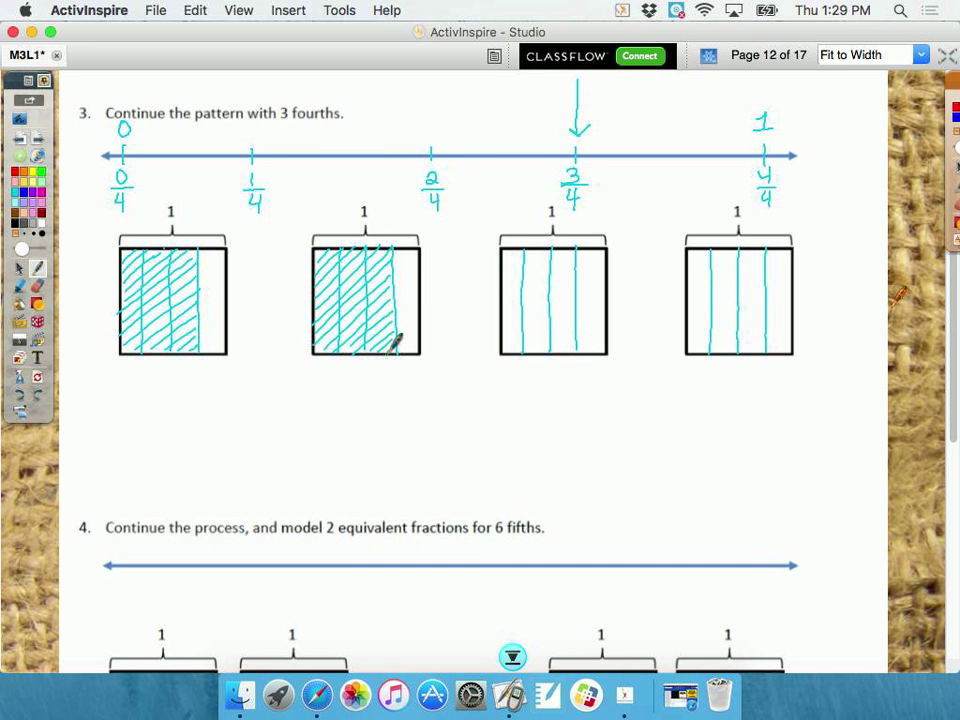
mouse_move(526, 248)
mouse_down()
mouse_move(508, 263)
mouse_move(574, 241)
mouse_move(527, 270)
mouse_move(510, 298)
mouse_move(578, 256)
mouse_move(582, 263)
mouse_move(508, 323)
mouse_move(513, 331)
mouse_move(578, 300)
mouse_move(557, 340)
mouse_move(568, 345)
mouse_up()
mouse_move(690, 252)
mouse_down()
mouse_move(718, 246)
mouse_move(704, 272)
mouse_move(752, 296)
mouse_move(739, 268)
mouse_move(718, 271)
mouse_move(774, 253)
mouse_move(707, 313)
mouse_move(761, 276)
mouse_move(709, 336)
mouse_move(738, 327)
mouse_up()
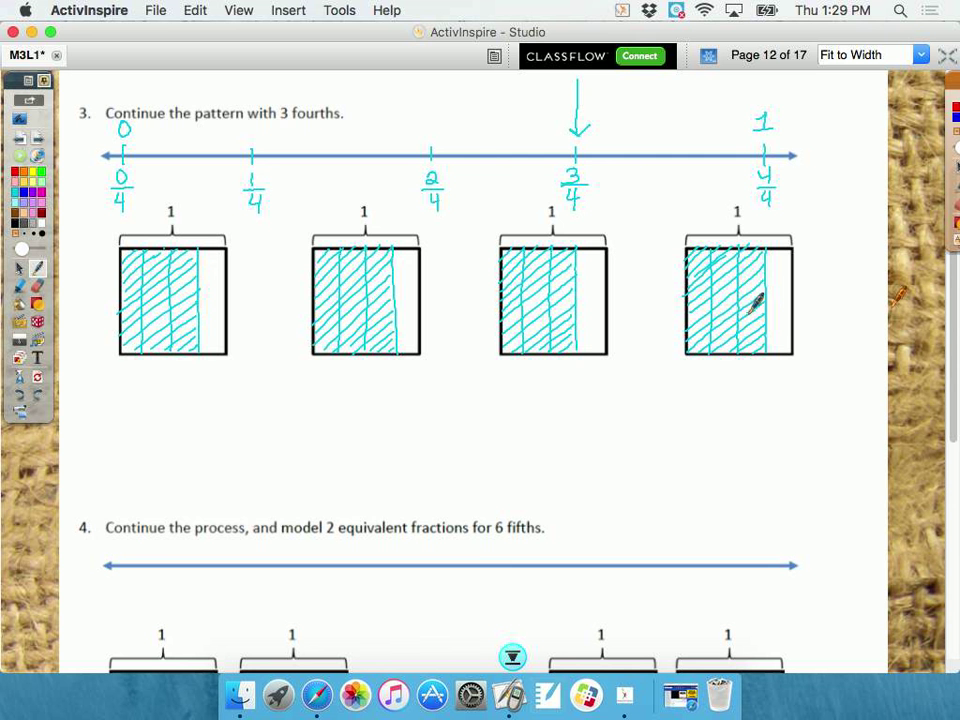
mouse_move(108, 387)
mouse_down()
mouse_move(114, 430)
mouse_move(144, 411)
mouse_up()
Draw horizontal row lines across all four squares: one in the first, two in the second, more in the third and fourth.
drag(118, 296, 225, 295)
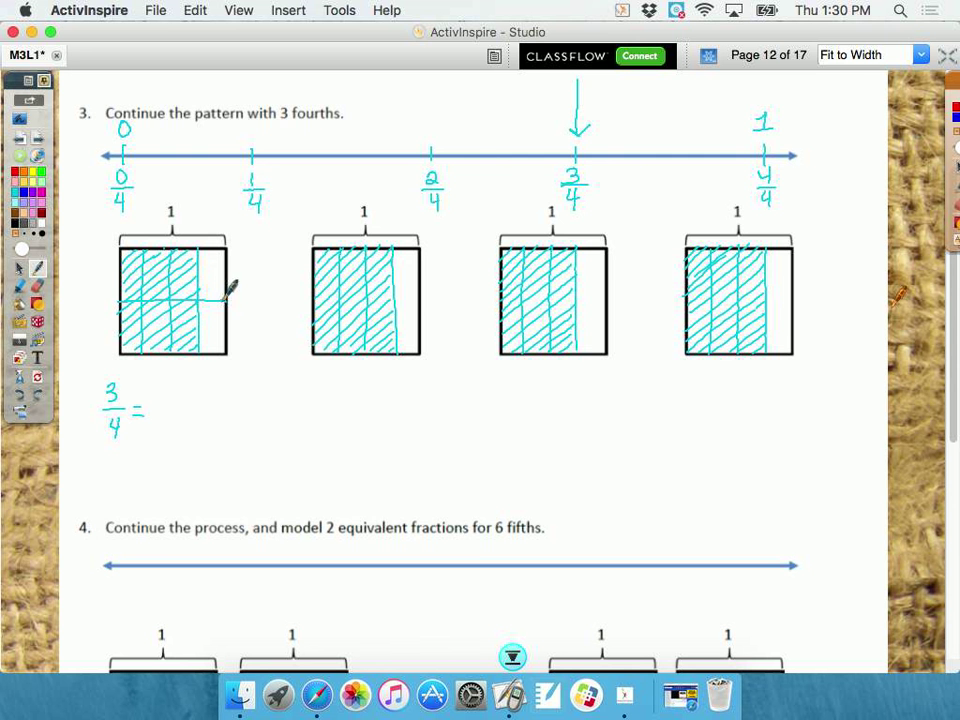
drag(316, 274, 422, 272)
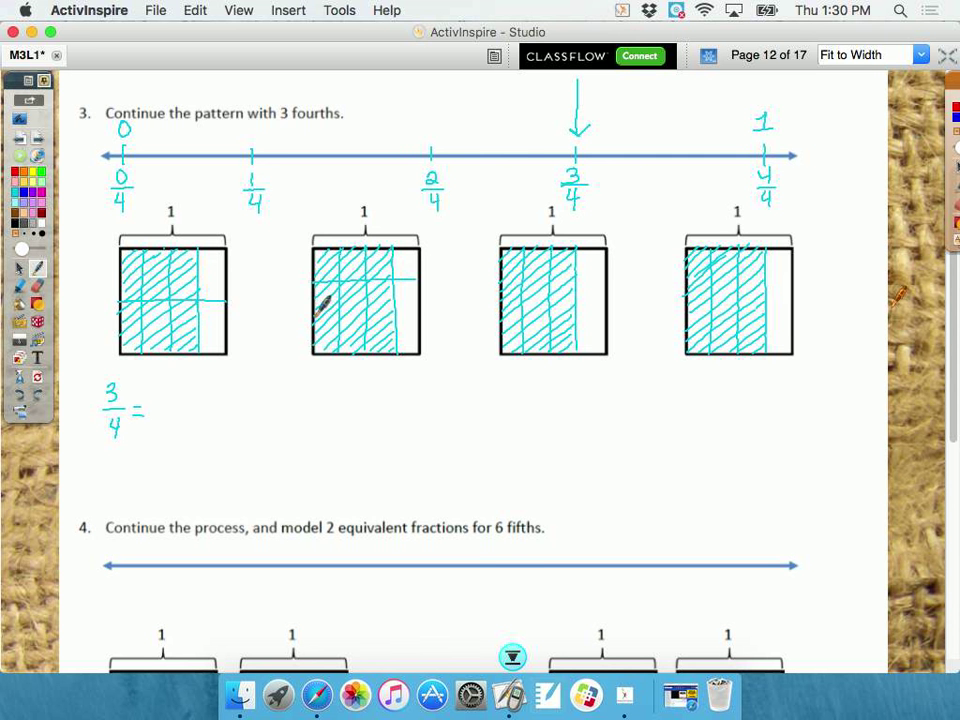
drag(319, 304, 421, 307)
drag(502, 297, 606, 295)
drag(502, 268, 607, 265)
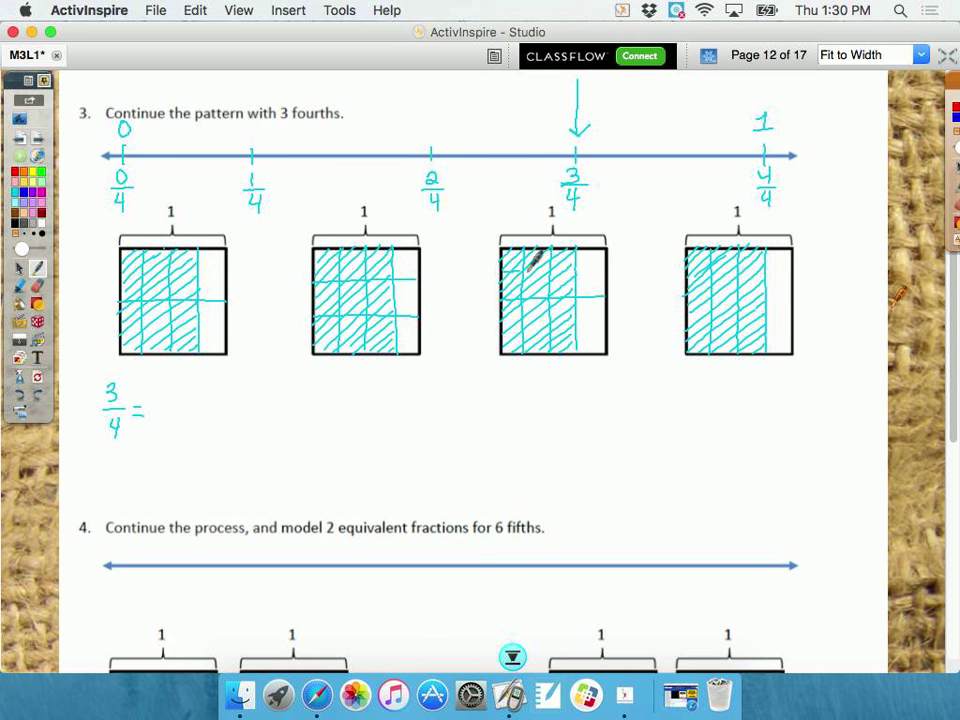
drag(503, 325, 606, 323)
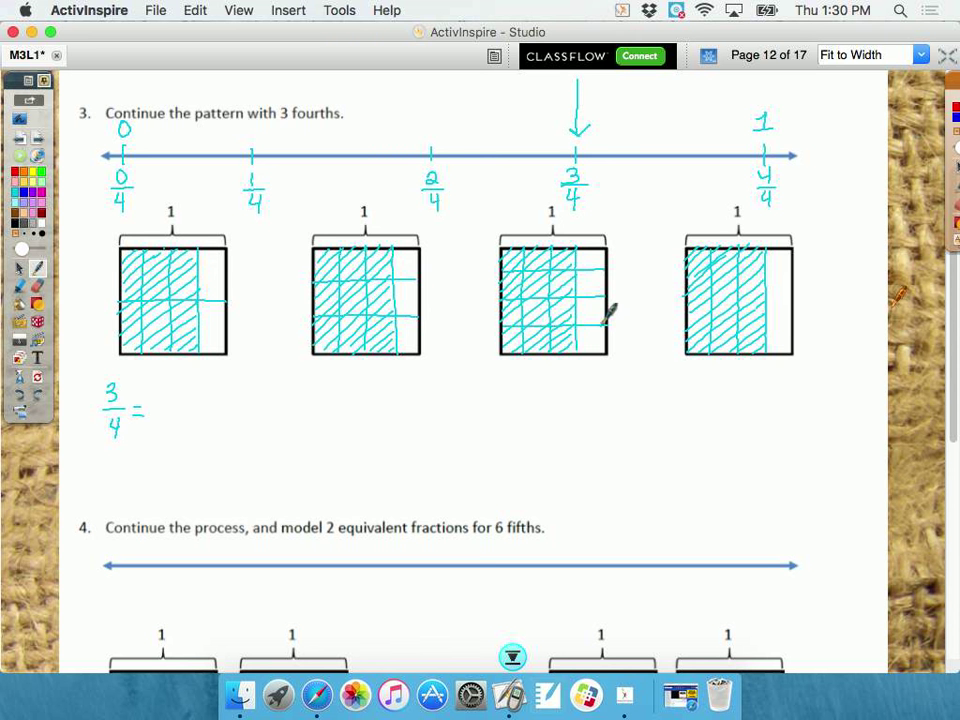
drag(690, 272, 776, 274)
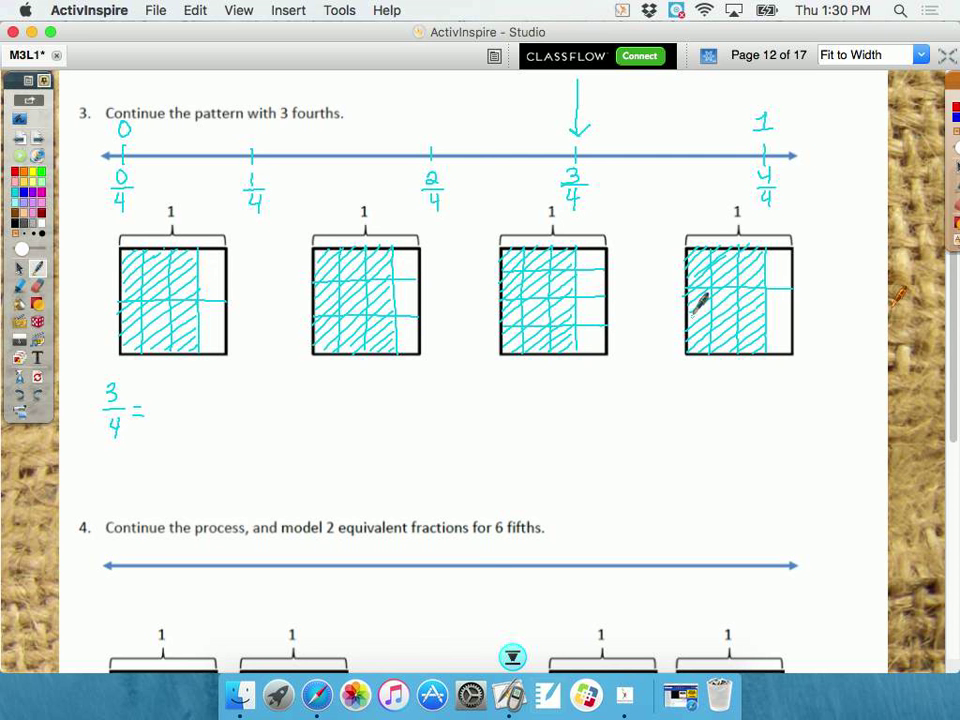
drag(696, 300, 782, 298)
drag(690, 325, 786, 324)
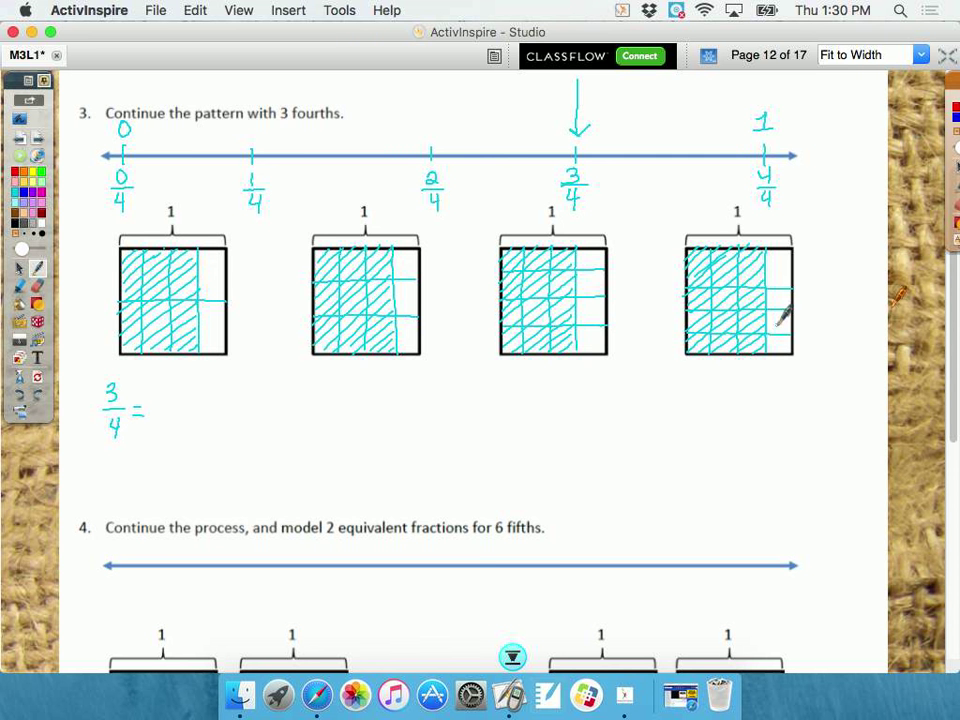
drag(701, 261, 793, 256)
After '3/4 =', write (3×2)/(4×2) = 6/8 and circle 6/8.
drag(152, 409, 220, 407)
mouse_move(153, 387)
mouse_down()
mouse_move(172, 425)
mouse_move(182, 403)
mouse_move(170, 404)
mouse_move(186, 433)
mouse_move(187, 421)
mouse_up()
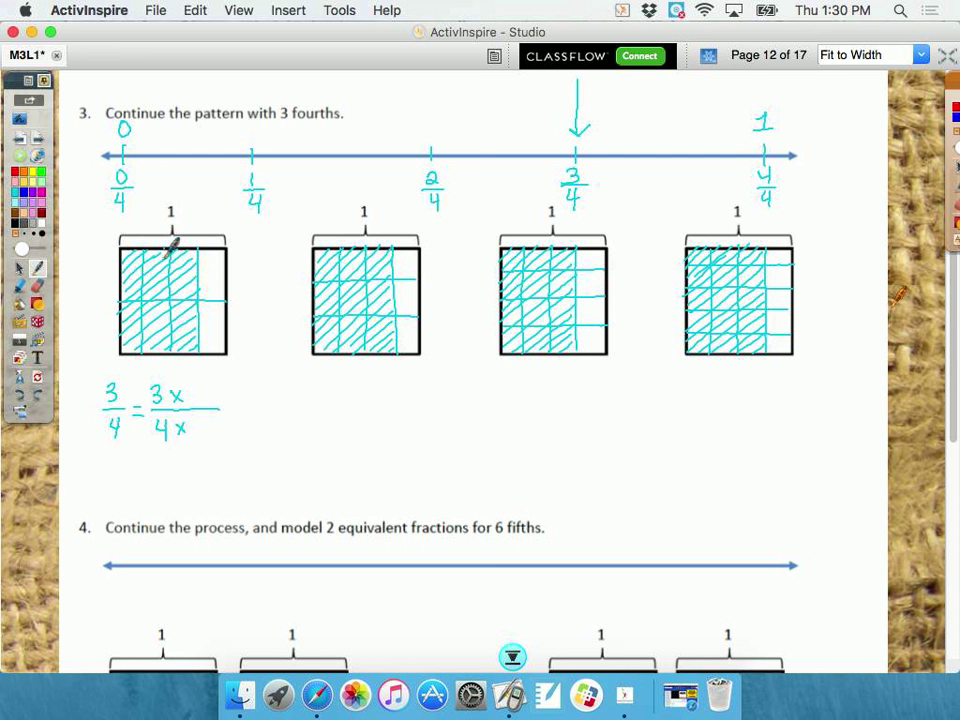
mouse_move(194, 392)
mouse_down()
mouse_move(207, 404)
mouse_move(209, 432)
mouse_move(231, 401)
mouse_move(231, 409)
mouse_up()
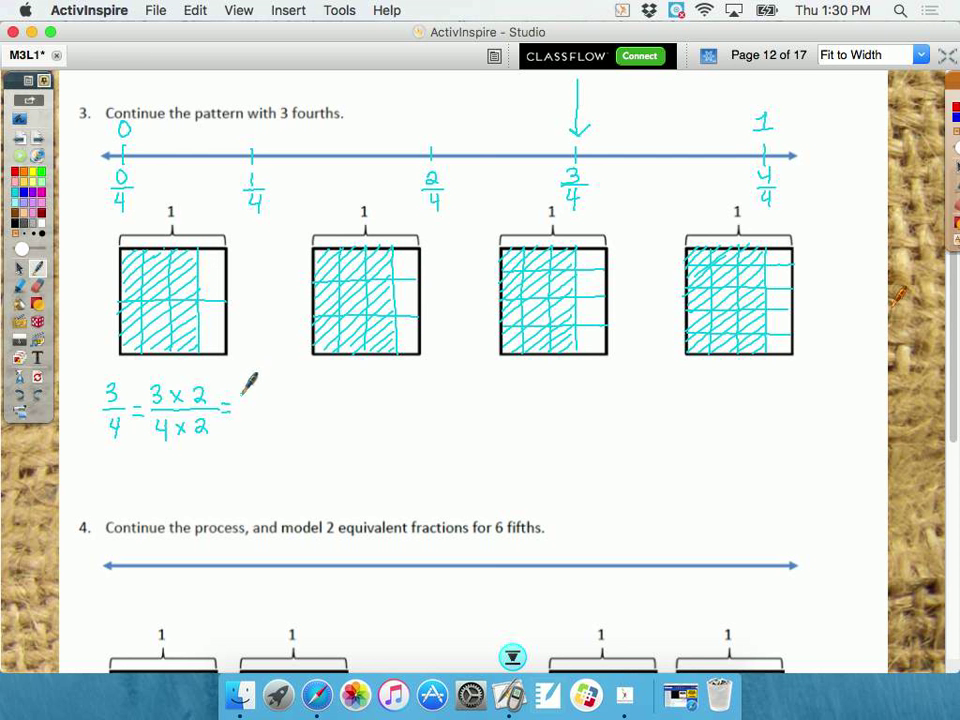
mouse_move(241, 398)
mouse_down()
mouse_move(252, 408)
mouse_move(243, 378)
mouse_move(258, 384)
mouse_up()
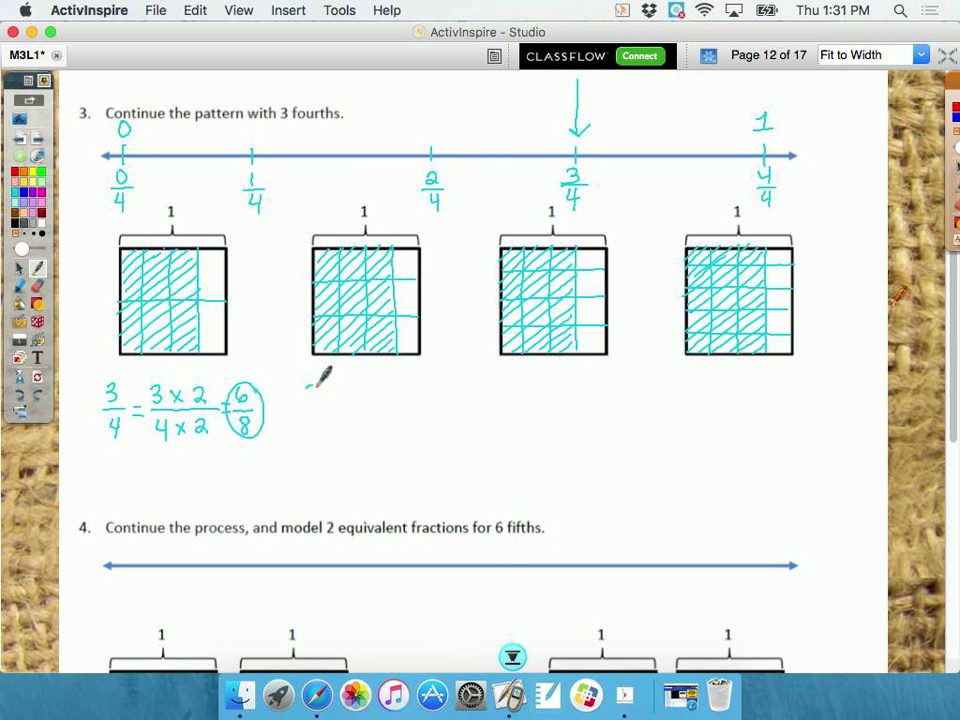
Beside 6/8, write a second 3/4 = (3×(3))/(4×(3)) with the multiplier in parentheses.
mouse_move(306, 387)
mouse_down()
mouse_move(324, 406)
mouse_move(320, 430)
mouse_move(345, 403)
mouse_up()
drag(335, 409, 420, 406)
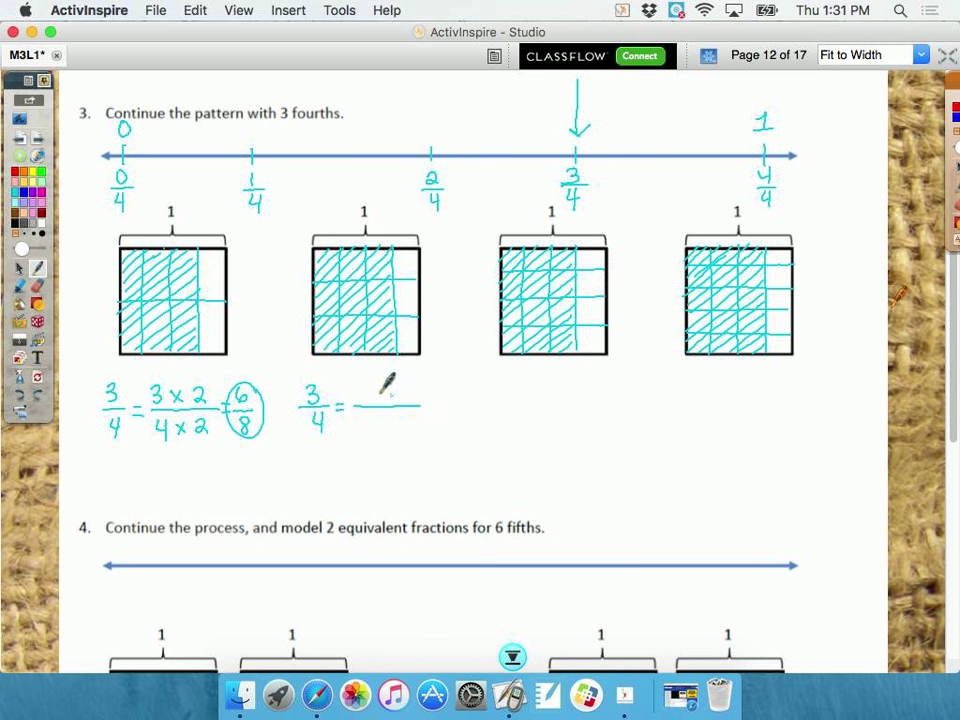
mouse_move(358, 389)
mouse_down()
mouse_move(368, 393)
mouse_move(374, 428)
mouse_move(390, 428)
mouse_move(381, 428)
mouse_move(387, 392)
mouse_up()
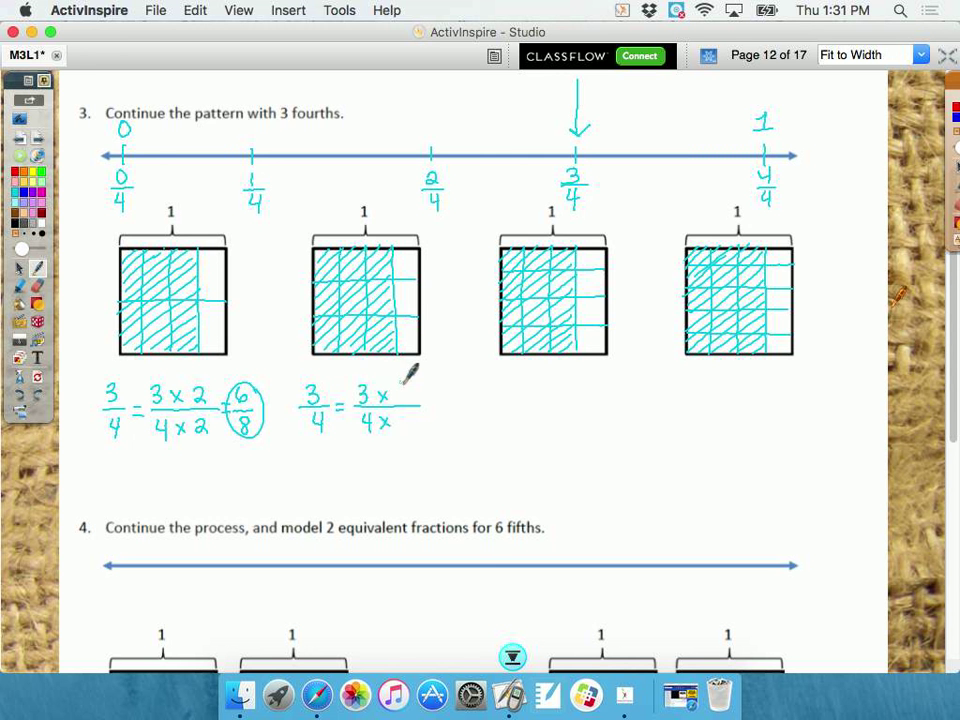
mouse_move(405, 390)
mouse_down()
mouse_move(413, 395)
mouse_move(407, 430)
mouse_up()
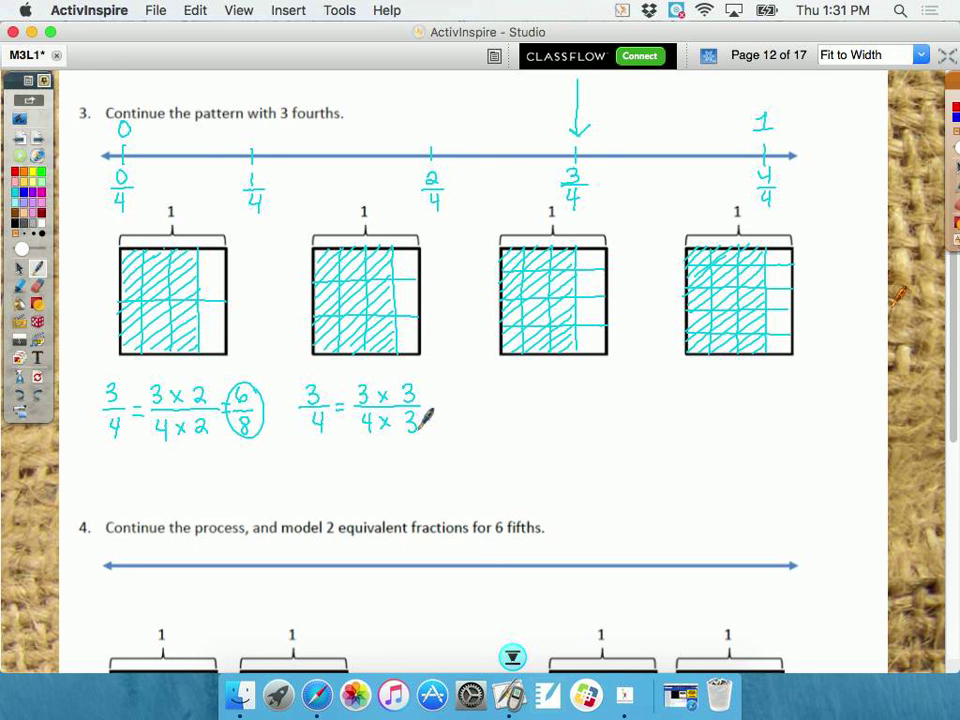
mouse_move(399, 382)
mouse_down()
mouse_move(398, 402)
mouse_move(420, 401)
mouse_move(395, 432)
mouse_move(421, 431)
mouse_up()
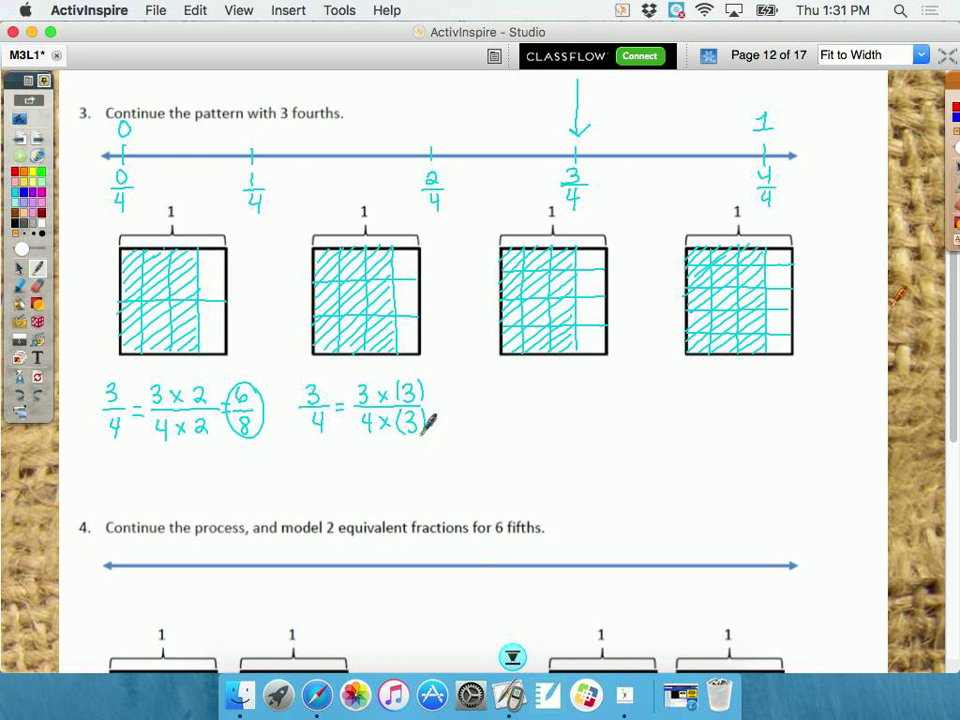
Note 3/4 × 3 underneath, then add = 9/12 and circle 9/12.
mouse_move(366, 452)
mouse_down()
mouse_move(386, 468)
mouse_move(377, 488)
mouse_move(405, 478)
mouse_up()
mouse_move(405, 466)
mouse_down()
mouse_move(395, 478)
mouse_move(428, 474)
mouse_up()
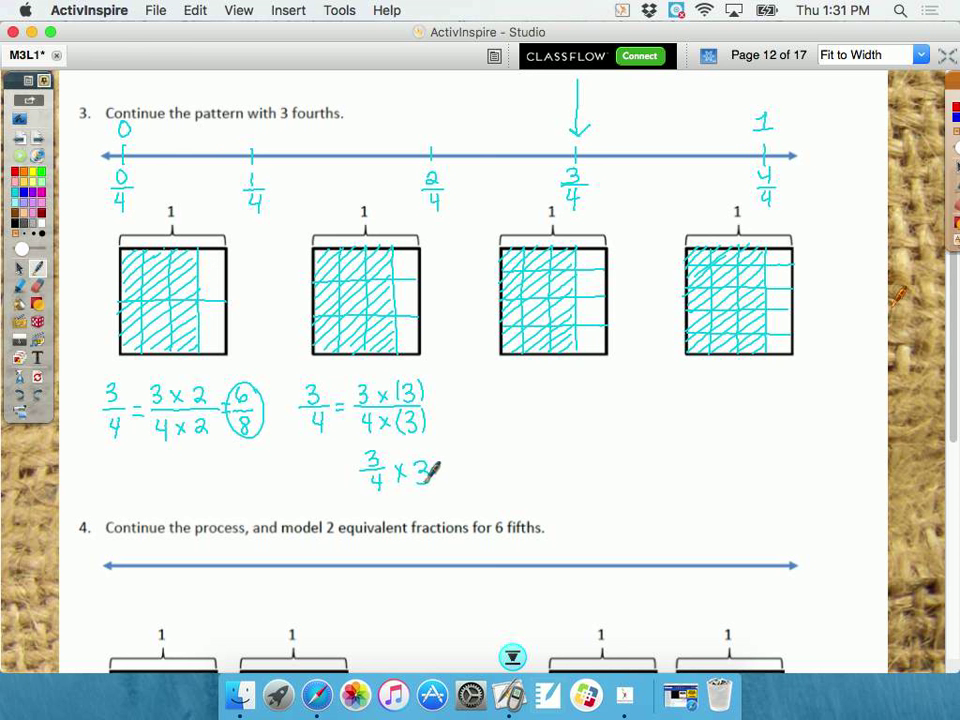
drag(432, 395, 442, 394)
drag(432, 401, 442, 400)
mouse_move(461, 378)
mouse_down()
mouse_move(451, 431)
mouse_move(470, 431)
mouse_move(447, 392)
mouse_move(460, 368)
mouse_up()
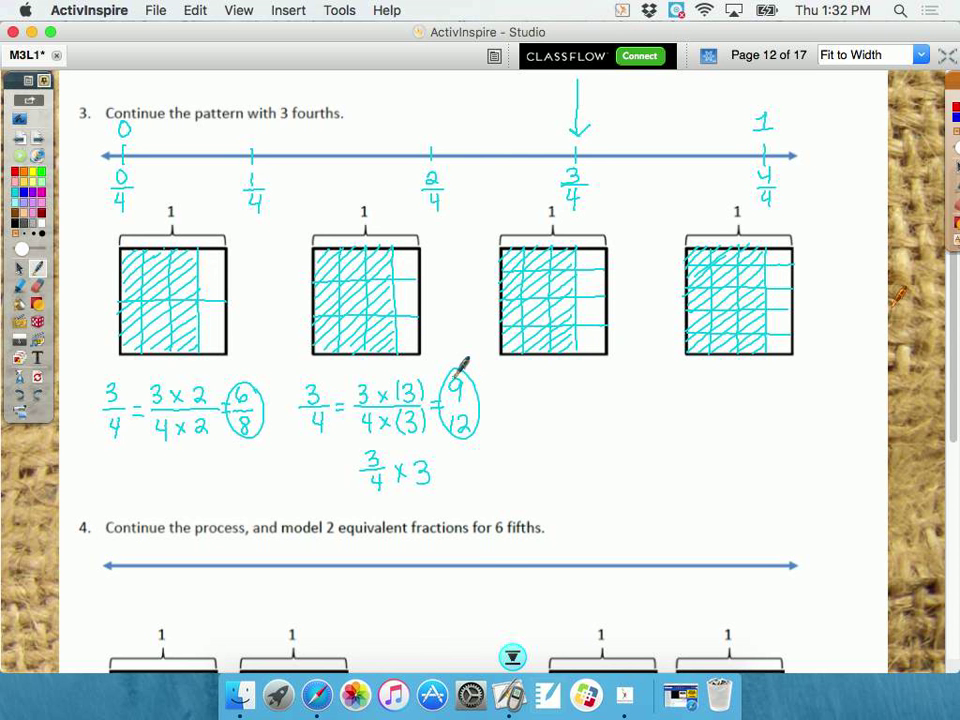
Write 3/4 = (3×4)/(4×4) = 12/16 after 9/12 and circle 12/16.
mouse_move(505, 379)
mouse_down()
mouse_move(515, 386)
mouse_move(506, 397)
mouse_move(516, 424)
mouse_move(545, 396)
mouse_up()
drag(533, 403, 613, 400)
mouse_move(553, 380)
mouse_down()
mouse_move(565, 426)
mouse_move(582, 424)
mouse_up()
drag(582, 411, 571, 424)
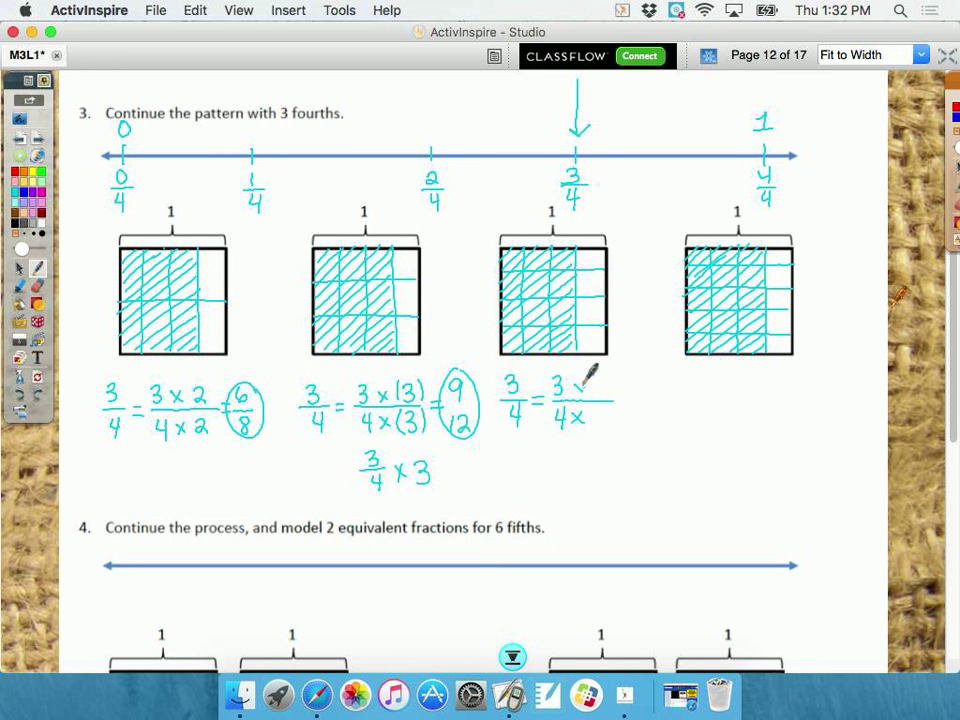
drag(575, 380, 583, 391)
mouse_move(591, 379)
mouse_down()
mouse_move(598, 428)
mouse_move(634, 393)
mouse_move(656, 402)
mouse_move(634, 425)
mouse_move(645, 421)
mouse_up()
mouse_move(658, 374)
mouse_down()
mouse_move(642, 424)
mouse_move(636, 378)
mouse_up()
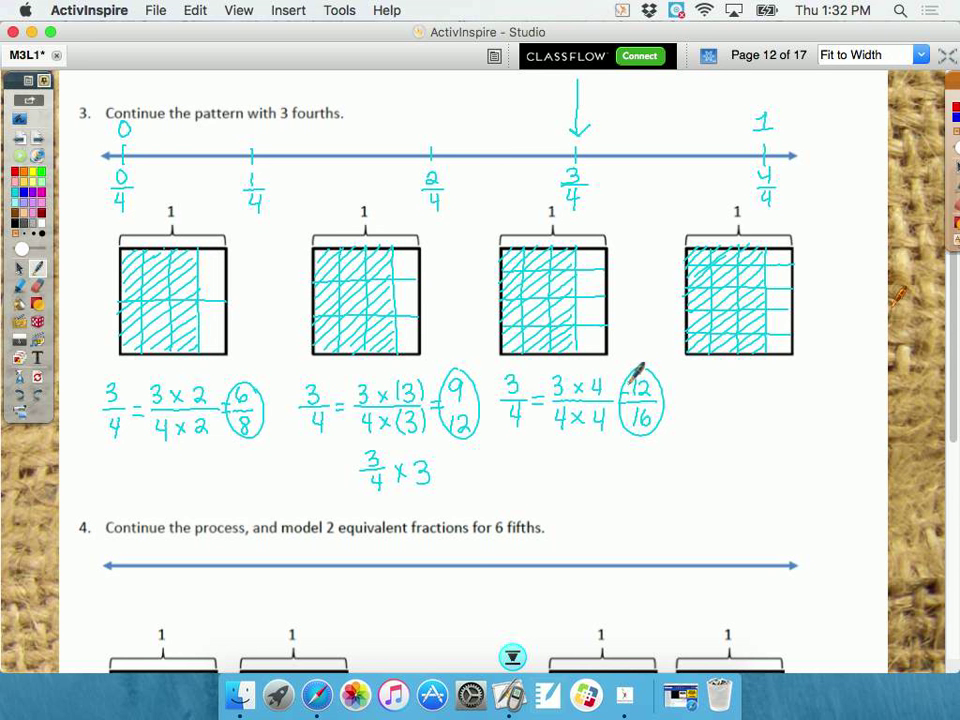
Write a fourth equation, 3/4 = (3×5)/(4×5) = 15/20, after 12/16.
mouse_move(688, 379)
mouse_down()
mouse_move(697, 386)
mouse_move(690, 394)
mouse_move(712, 398)
mouse_move(697, 420)
mouse_move(726, 398)
mouse_up()
drag(713, 405, 726, 405)
drag(737, 405, 800, 404)
mouse_move(738, 381)
mouse_down()
mouse_move(746, 424)
mouse_move(770, 421)
mouse_up()
mouse_move(770, 412)
mouse_down()
mouse_move(762, 421)
mouse_move(772, 395)
mouse_up()
mouse_move(772, 387)
mouse_down()
mouse_move(765, 395)
mouse_move(783, 399)
mouse_up()
mouse_move(782, 382)
mouse_down()
mouse_move(791, 381)
mouse_move(783, 426)
mouse_up()
mouse_move(782, 409)
mouse_down()
mouse_move(820, 410)
mouse_move(833, 398)
mouse_up()
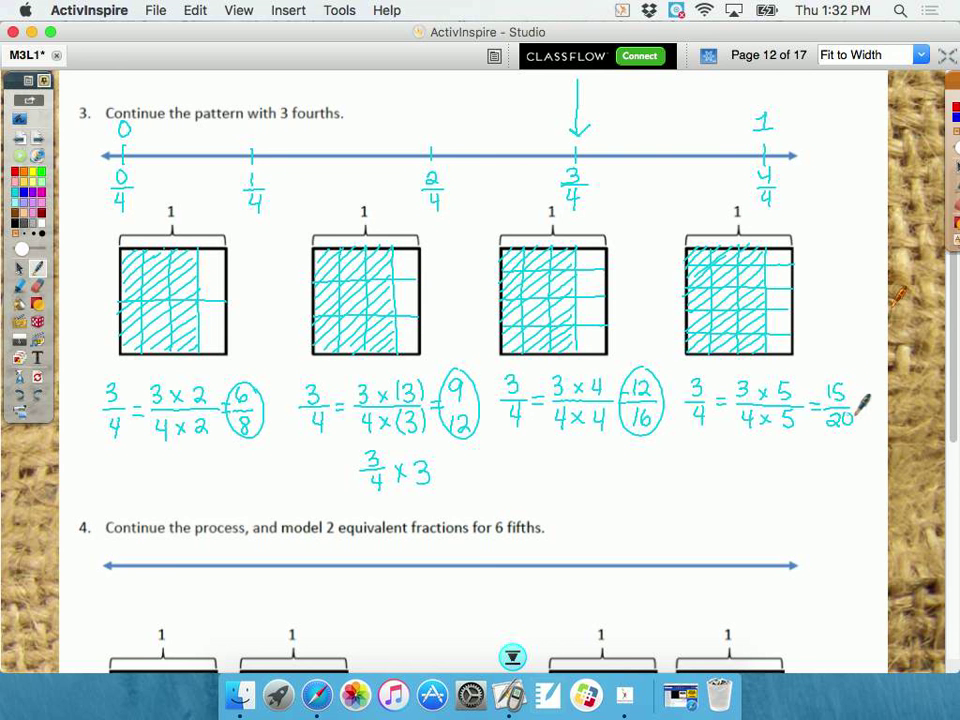